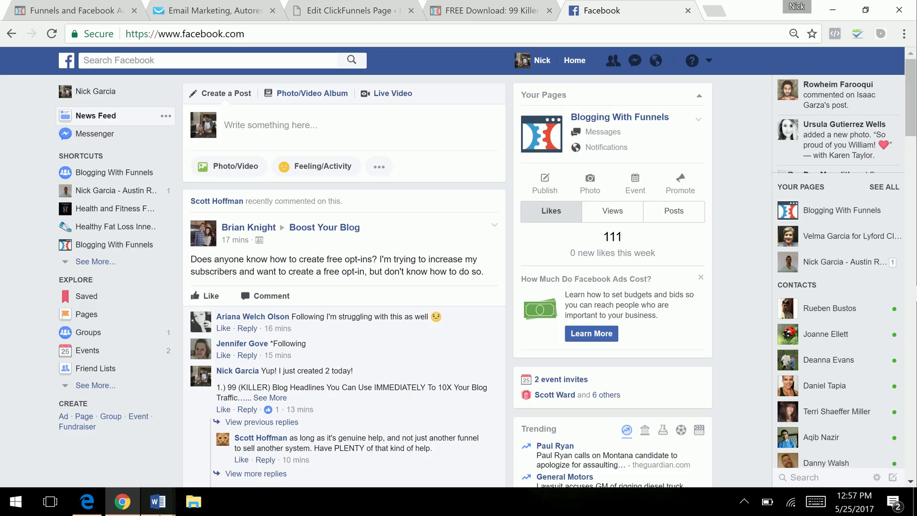
Bring up the 99 Killer Blog Subject Lines document in Word and select its title lines
{"action": "mouse_move", "coordinate": [164, 508]}
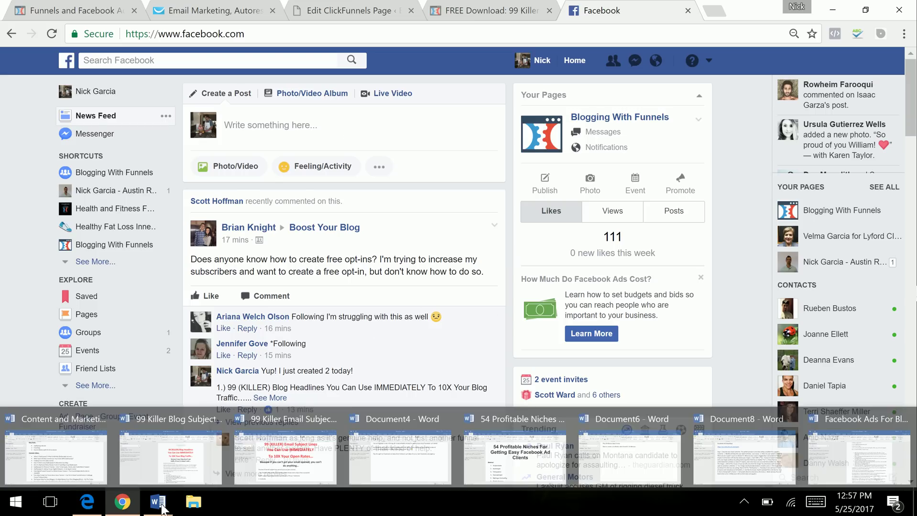
{"action": "left_click", "coordinate": [179, 465]}
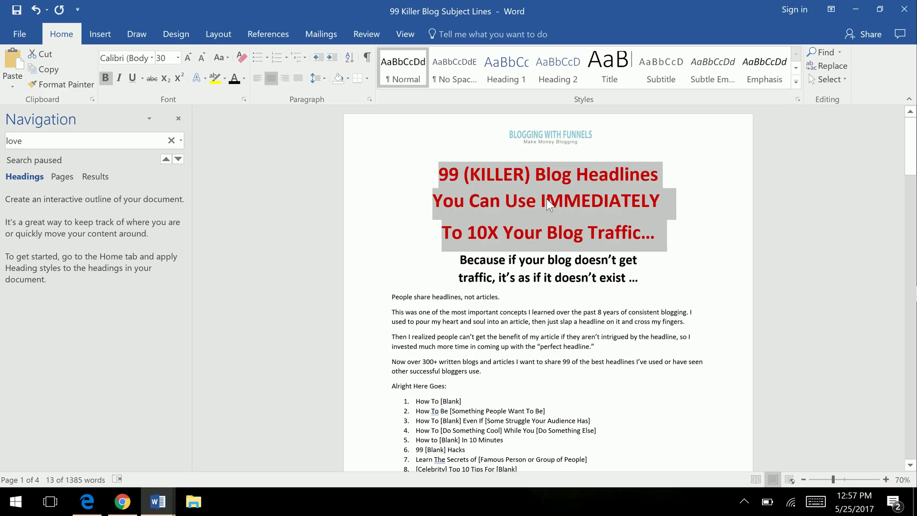
{"action": "left_click", "coordinate": [546, 199]}
{"action": "left_click_drag", "start_coordinate": [437, 176], "coordinate": [654, 237]}
{"action": "left_click", "coordinate": [533, 181]}
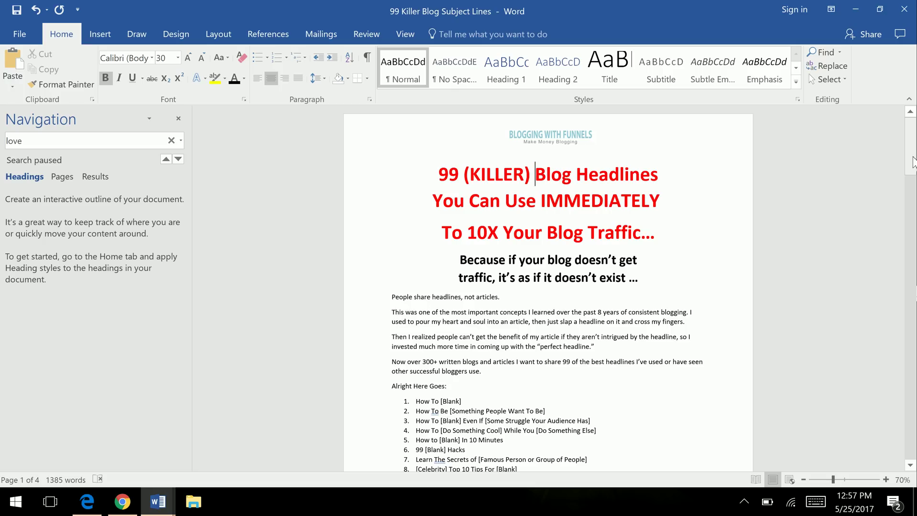
Scroll through the headline list to its end, placing the cursor in item 98
{"action": "left_click_drag", "start_coordinate": [912, 161], "coordinate": [911, 432]}
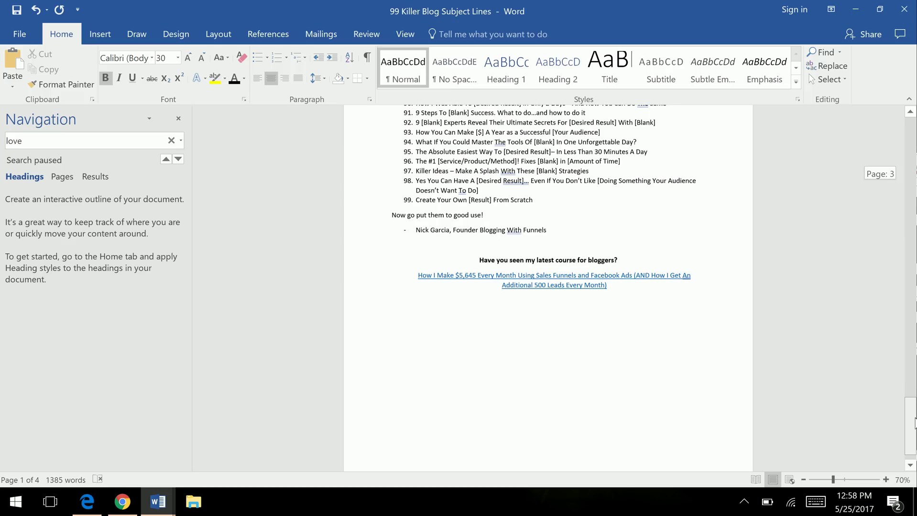
{"action": "scroll", "coordinate": [548, 287], "scroll_direction": "up", "scroll_amount": 5}
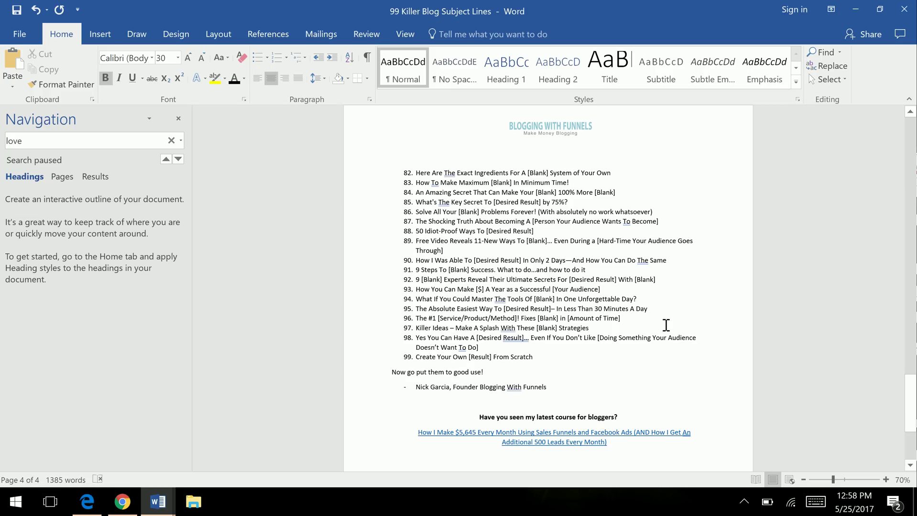
{"action": "left_click", "coordinate": [578, 340]}
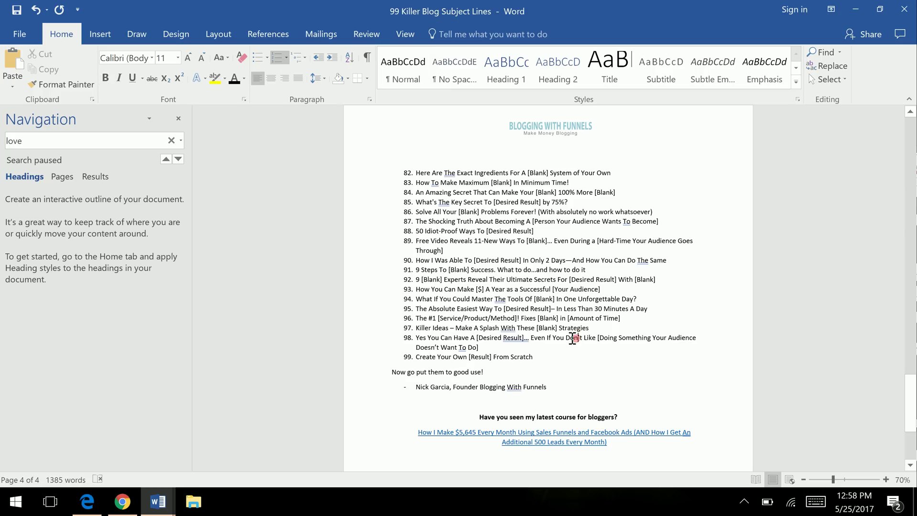
Save a copy of the document in PDF (*.pdf) format to Documents
{"action": "left_click", "coordinate": [28, 43]}
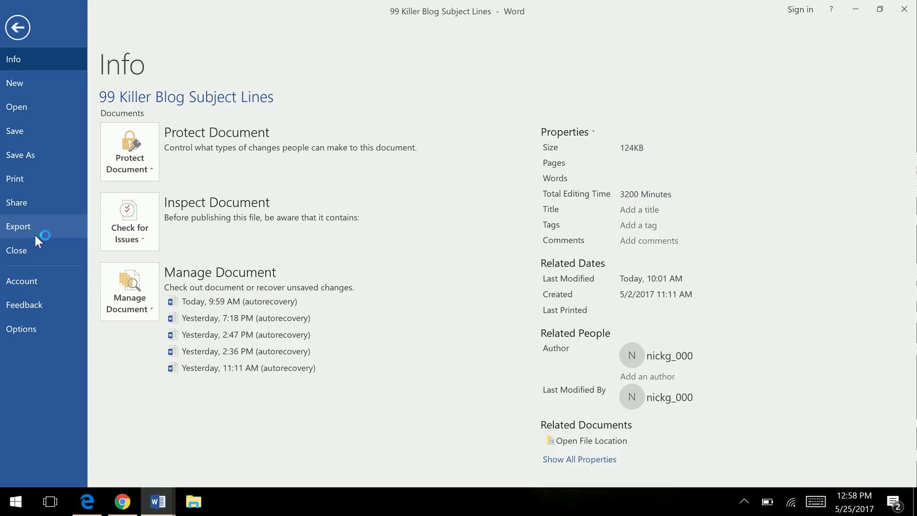
{"action": "left_click", "coordinate": [19, 156]}
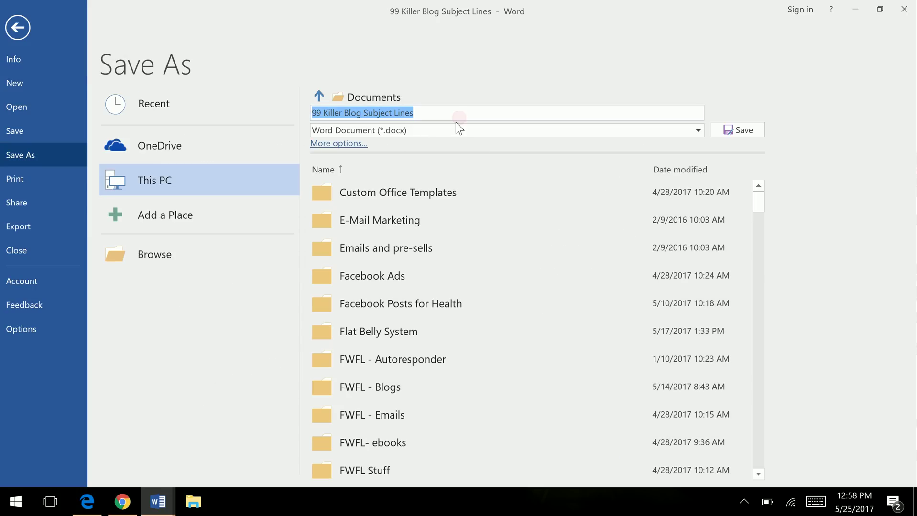
{"action": "left_click", "coordinate": [454, 127]}
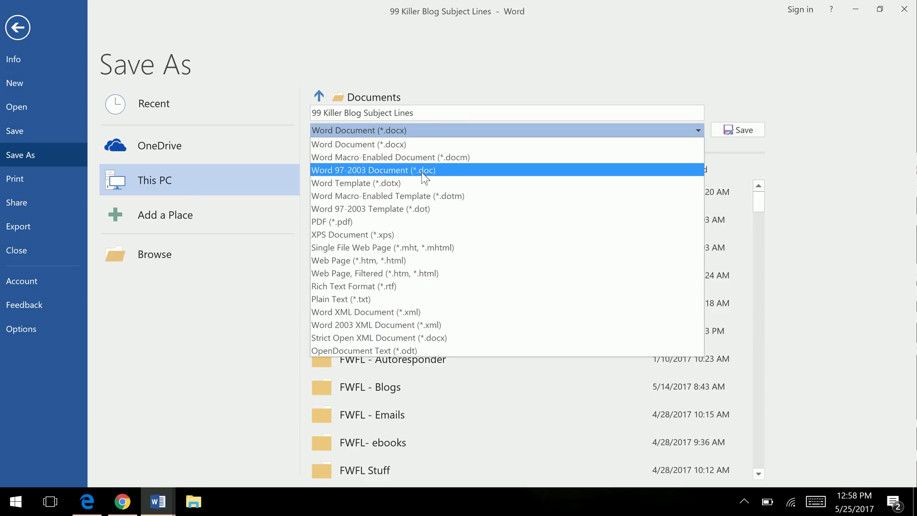
{"action": "left_click", "coordinate": [409, 221]}
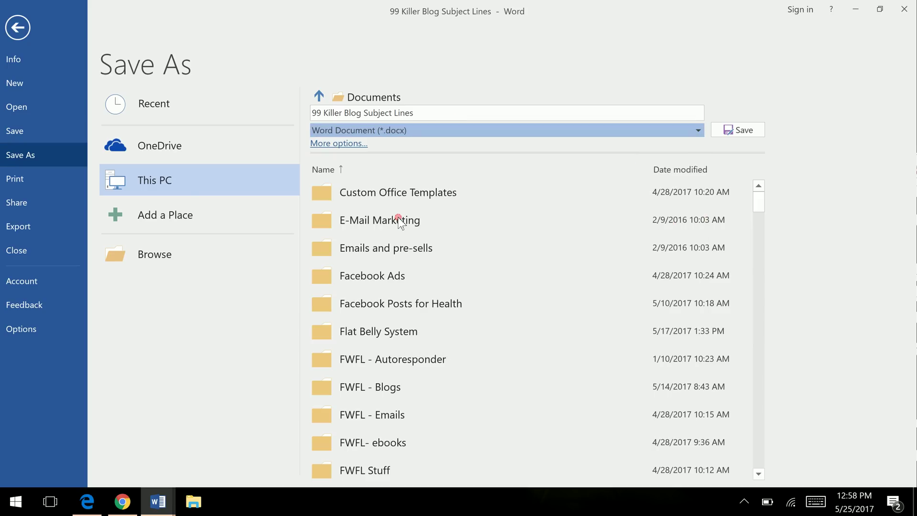
{"action": "left_click", "coordinate": [731, 130]}
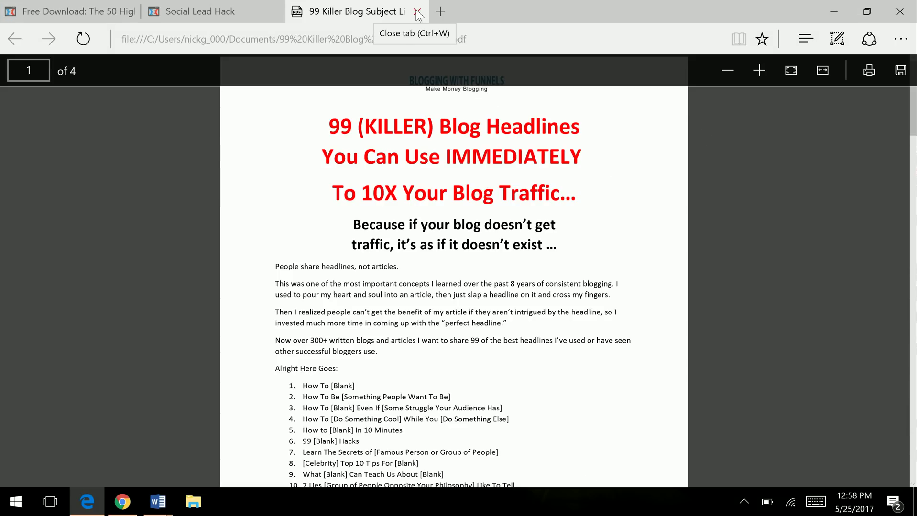
After viewing the four-page PDF in Edge, bring the Facebook window in Chrome back
{"action": "mouse_move", "coordinate": [125, 514]}
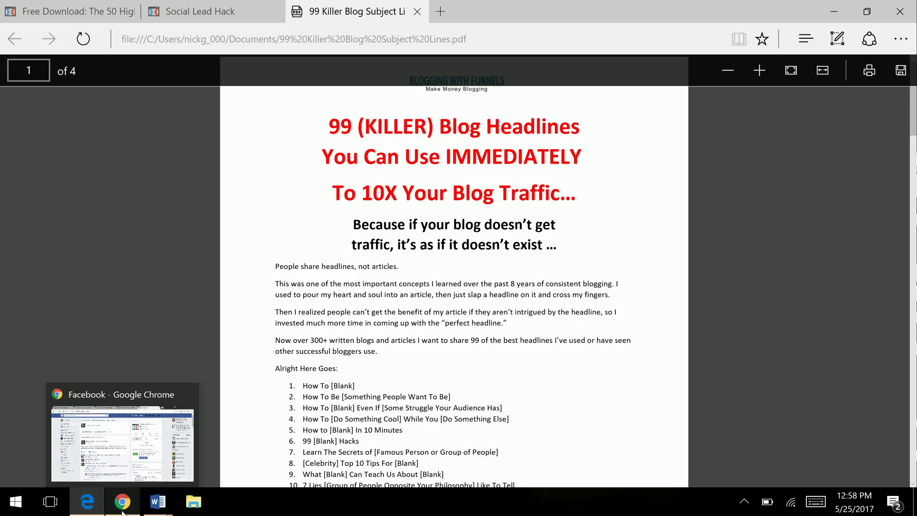
{"action": "left_click", "coordinate": [123, 512]}
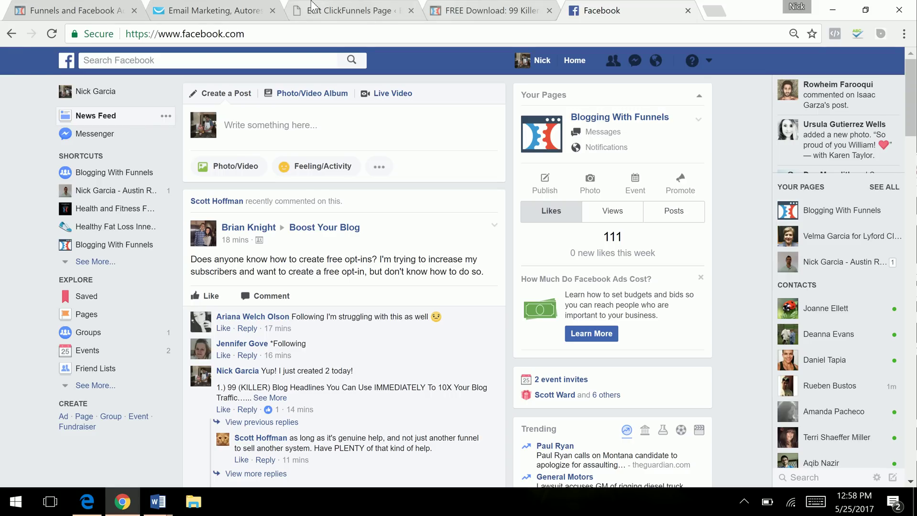
Exit the ClickFunnels page editor and open the Lead Magnet - 99 Headlines step overview
{"action": "left_click", "coordinate": [337, 6]}
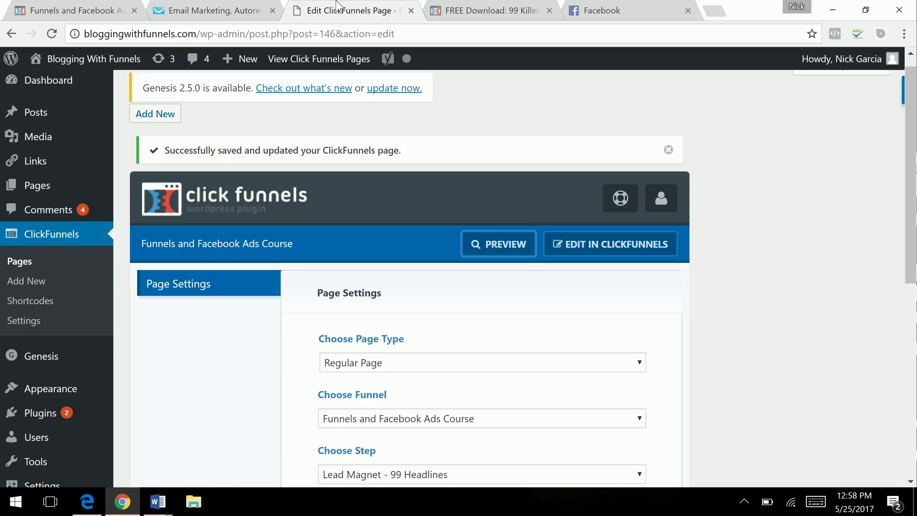
{"action": "left_click", "coordinate": [107, 7]}
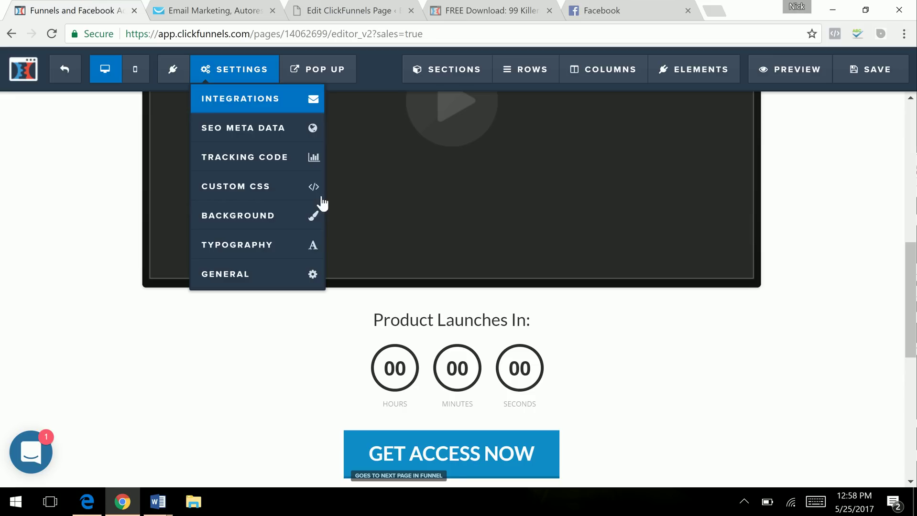
{"action": "left_click", "coordinate": [72, 74]}
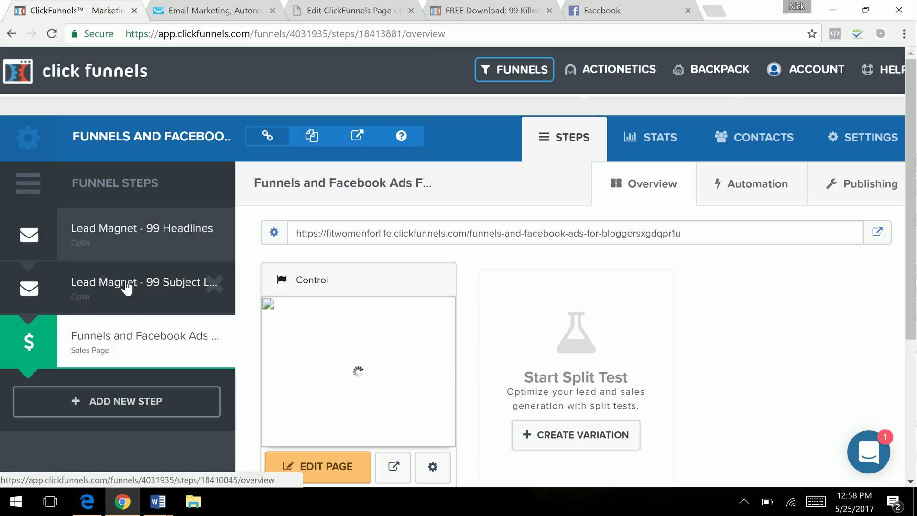
{"action": "left_click", "coordinate": [126, 286]}
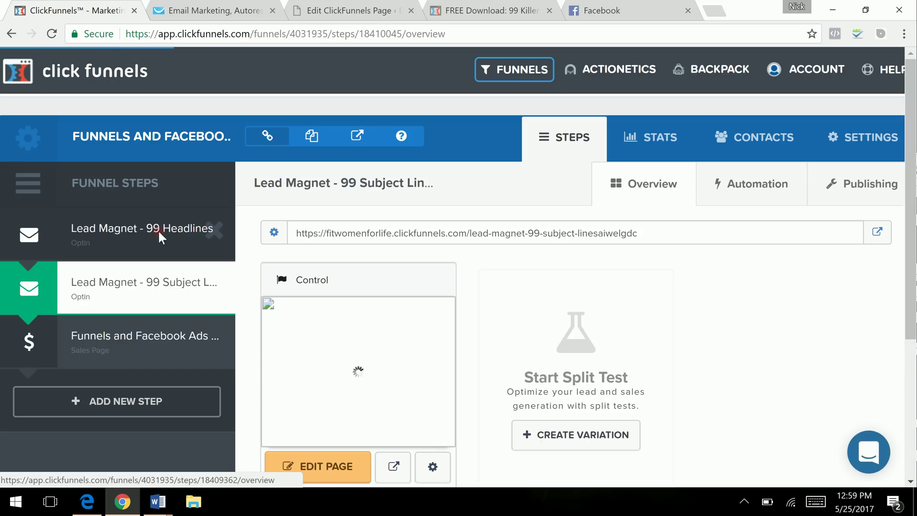
{"action": "left_click", "coordinate": [151, 234]}
{"action": "scroll", "coordinate": [437, 419], "scroll_direction": "down", "scroll_amount": 1}
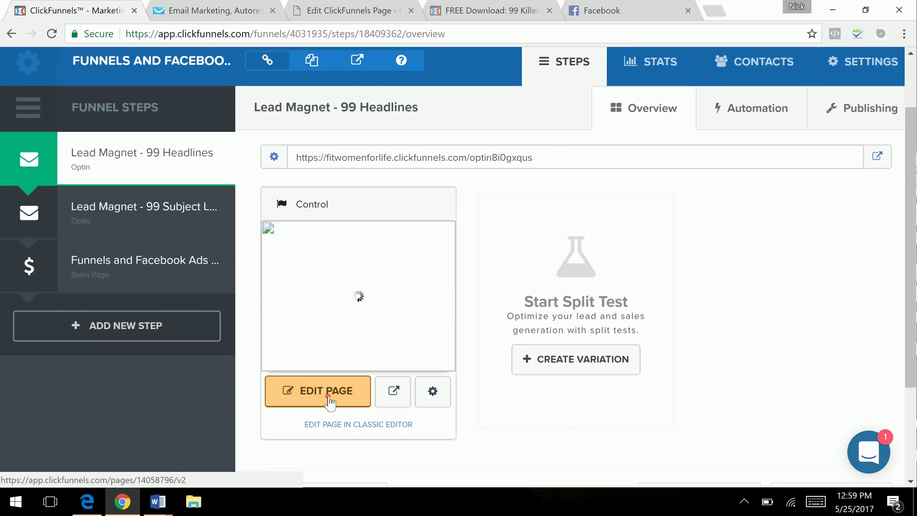
Edit the 99 Headlines opt-in page and inspect its Download Now button settings
{"action": "left_click", "coordinate": [328, 396]}
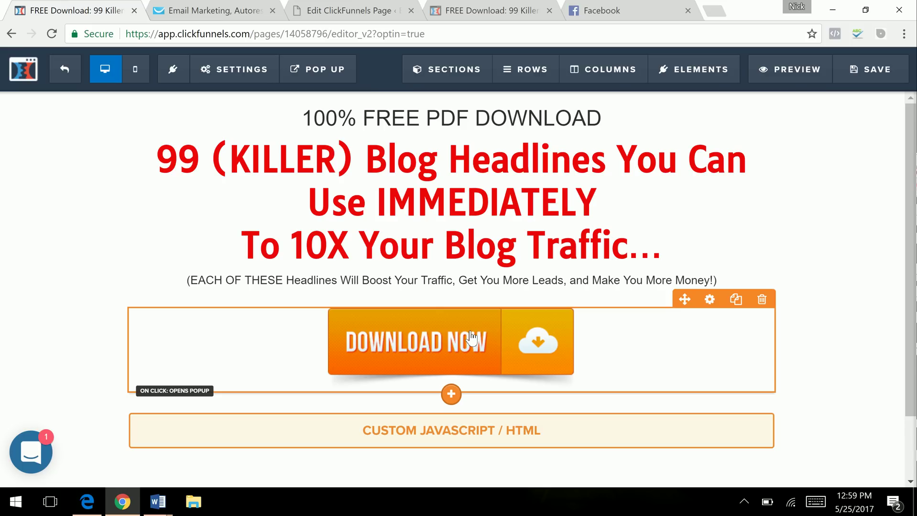
{"action": "left_click", "coordinate": [508, 348]}
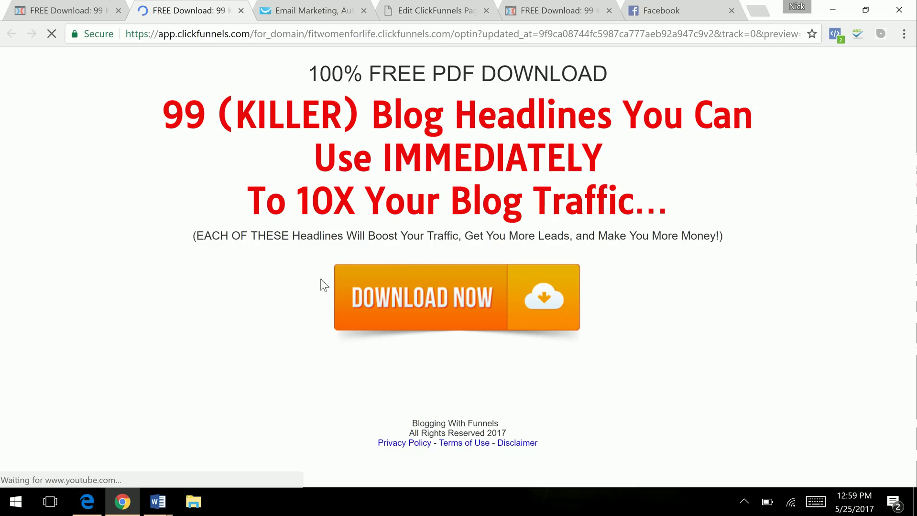
Test the Download Now popup with a sample email entry, close it, and return to the editor
{"action": "left_click", "coordinate": [451, 314]}
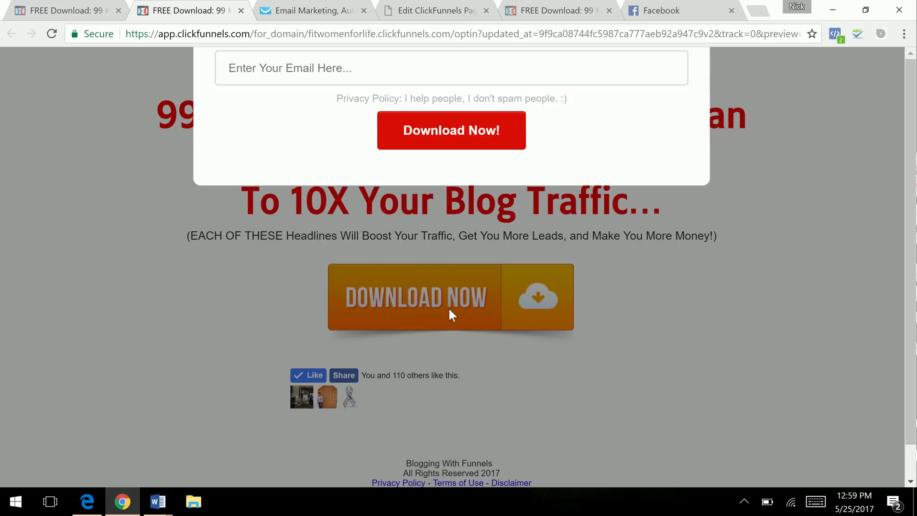
{"action": "left_click", "coordinate": [399, 206]}
{"action": "type", "text": "nick"}
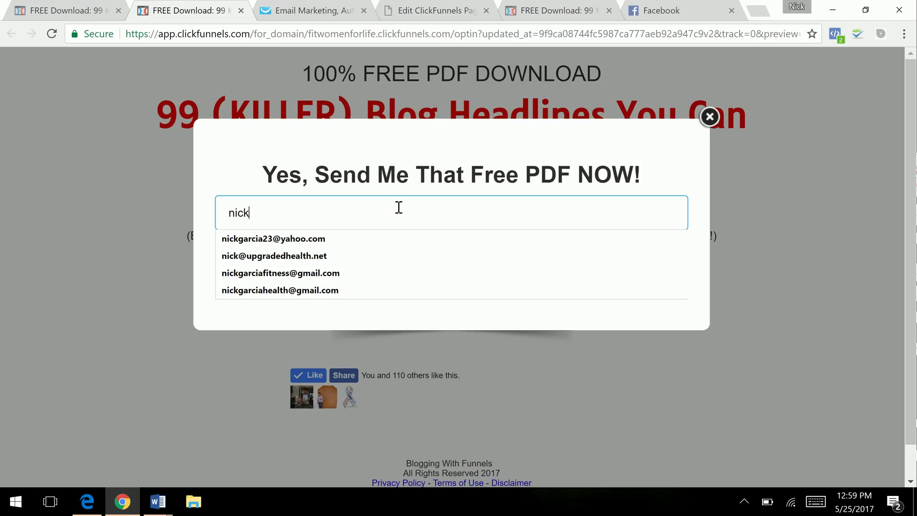
{"action": "left_click", "coordinate": [709, 117]}
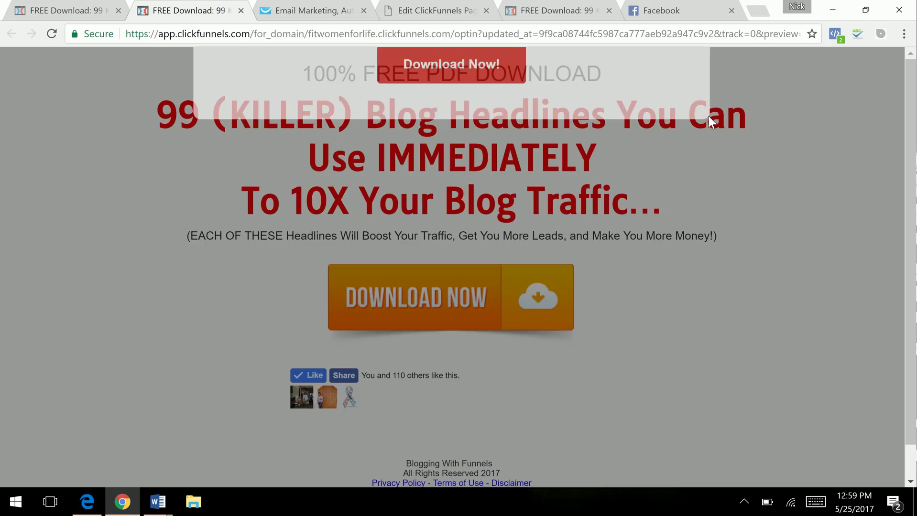
{"action": "left_click", "coordinate": [82, 6]}
Confirm the GetResponse integration shows Connected with Add To Campaign, then save the page
{"action": "mouse_move", "coordinate": [238, 74]}
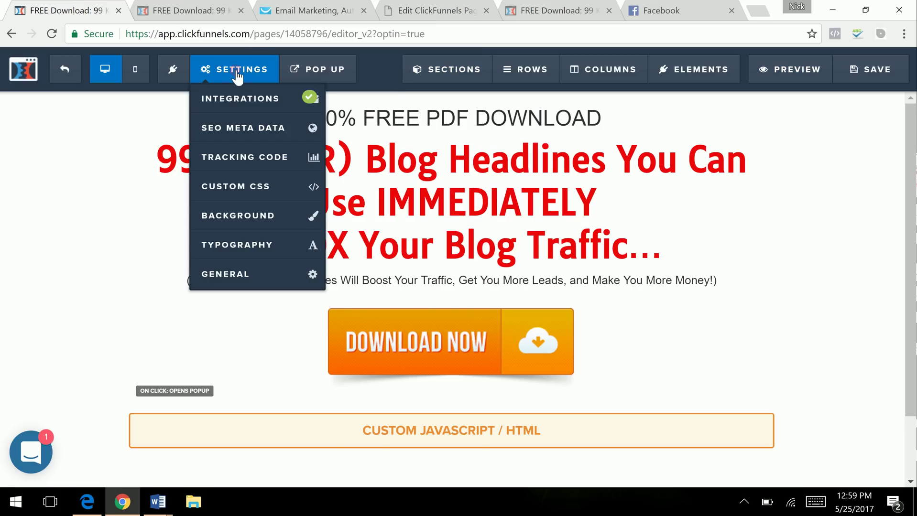
{"action": "left_click", "coordinate": [248, 114]}
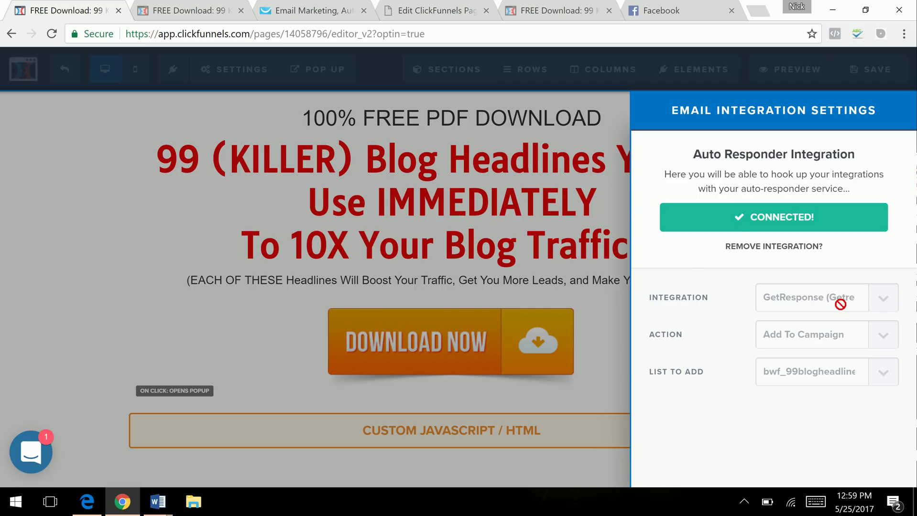
{"action": "left_click", "coordinate": [604, 172]}
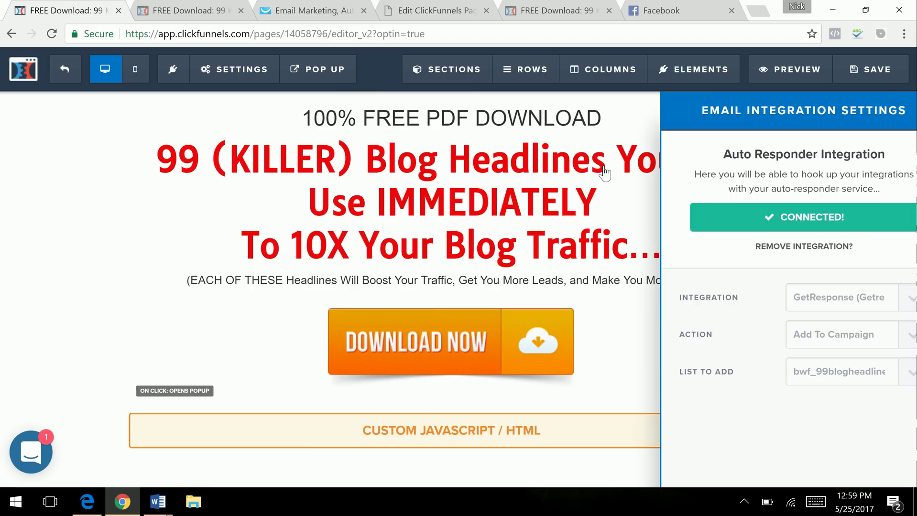
{"action": "left_click", "coordinate": [877, 77]}
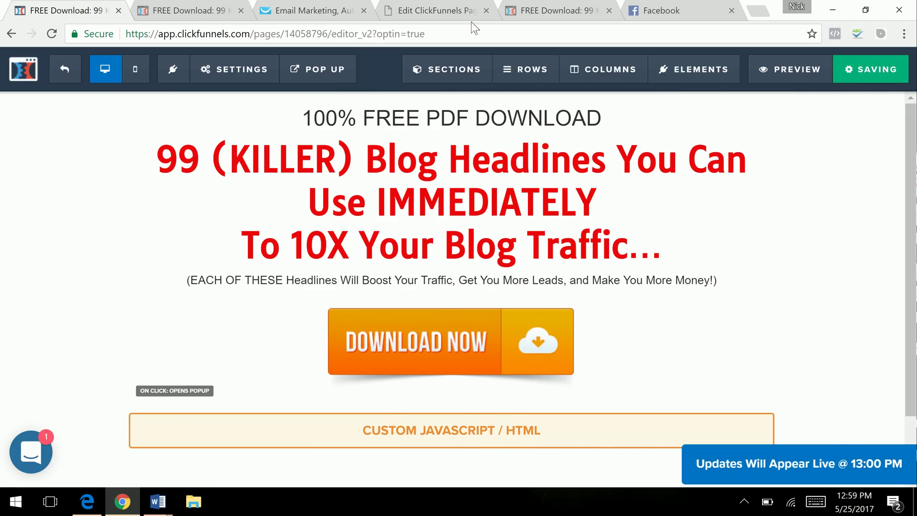
Scroll the WordPress Page Settings to verify the 99-headlines custom slug and open the live page
{"action": "left_click", "coordinate": [449, 10]}
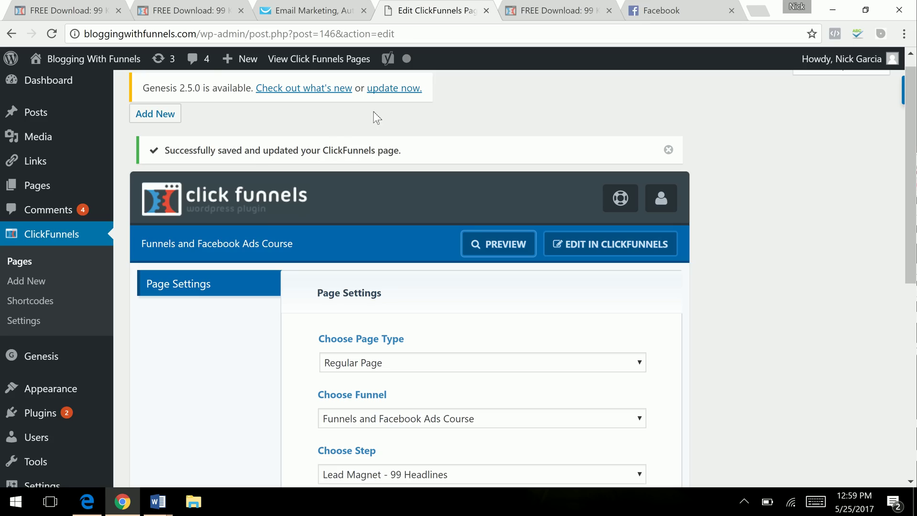
{"action": "left_click_drag", "start_coordinate": [911, 107], "coordinate": [911, 97]}
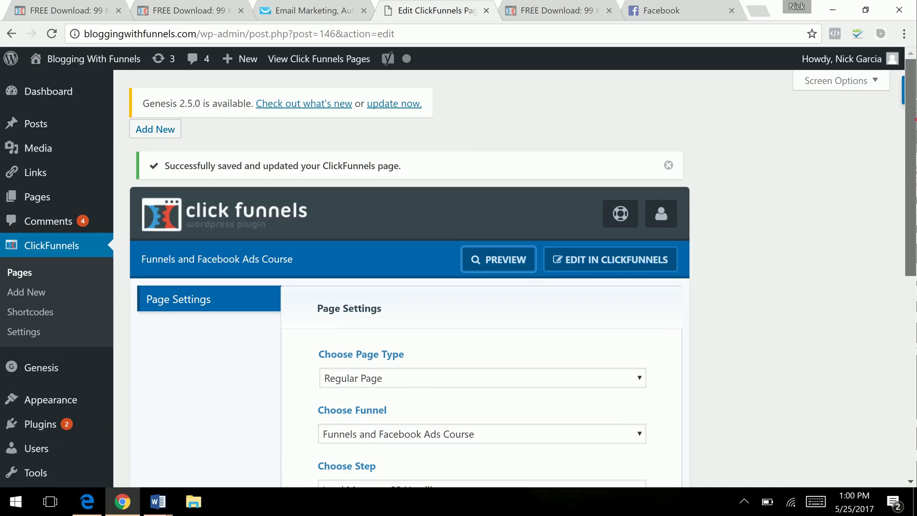
{"action": "scroll", "coordinate": [184, 249], "scroll_direction": "down", "scroll_amount": 1}
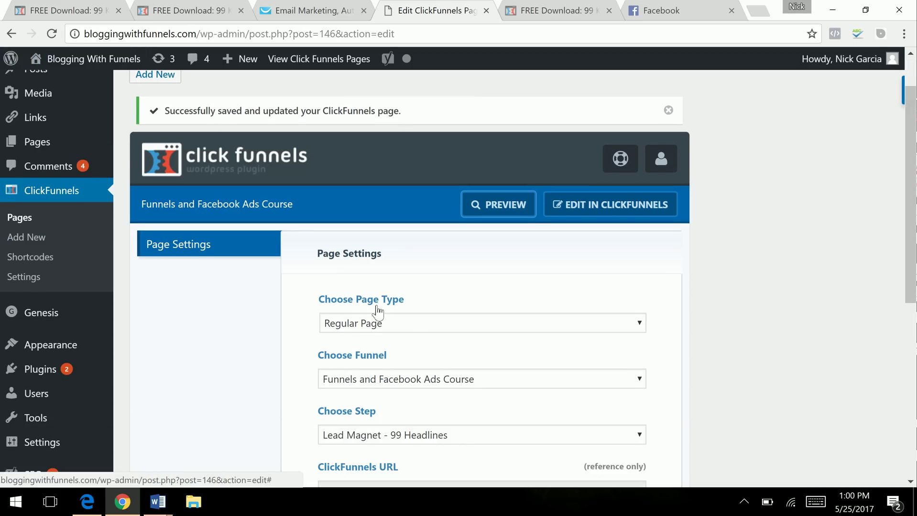
{"action": "scroll", "coordinate": [821, 223], "scroll_direction": "down", "scroll_amount": 2}
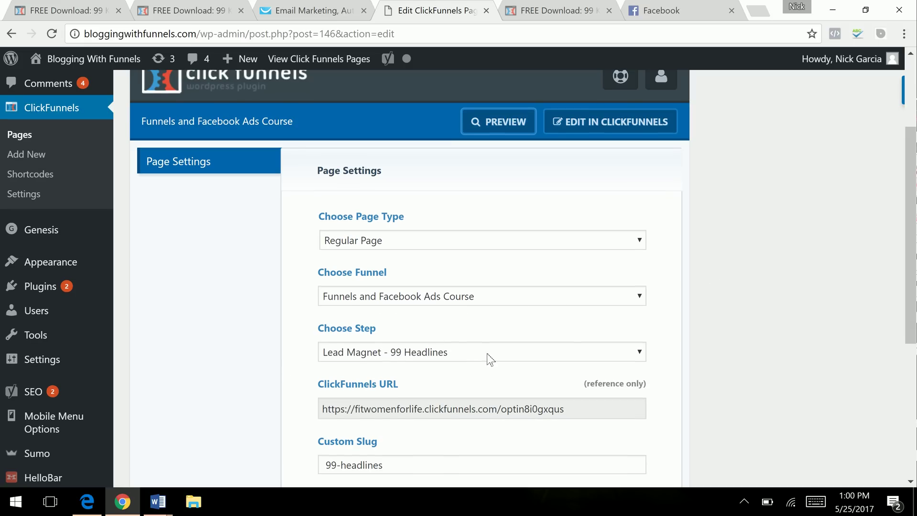
{"action": "scroll", "coordinate": [880, 287], "scroll_direction": "down", "scroll_amount": 1}
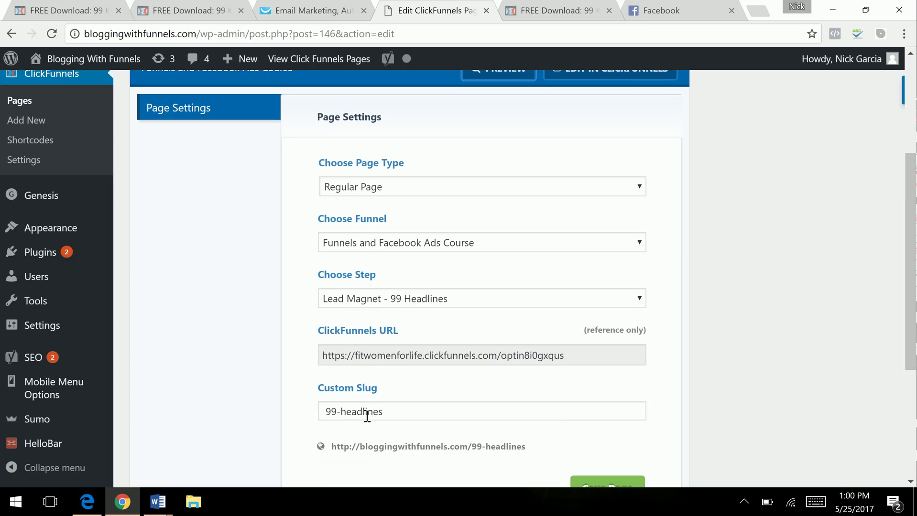
{"action": "scroll", "coordinate": [760, 192], "scroll_direction": "up", "scroll_amount": 2}
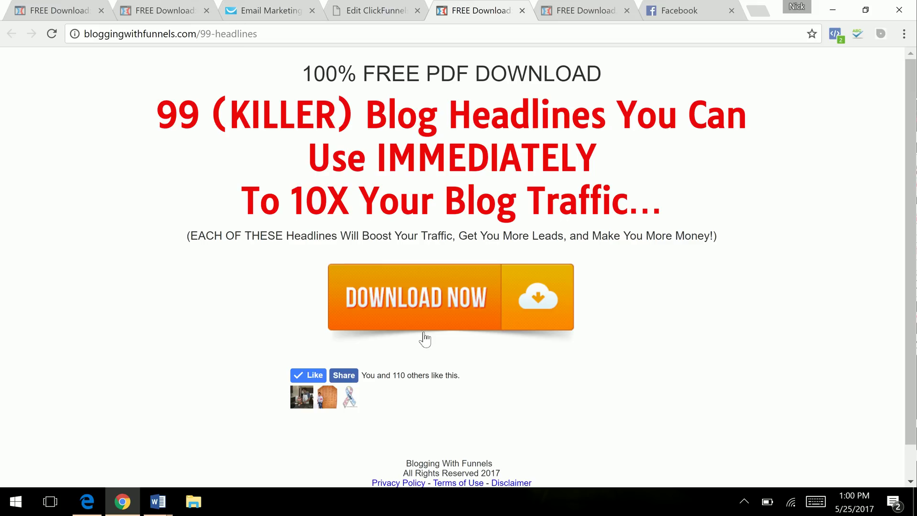
Open and dismiss the Download Now popup on the live page, then switch to GetResponse
{"action": "left_click", "coordinate": [419, 319]}
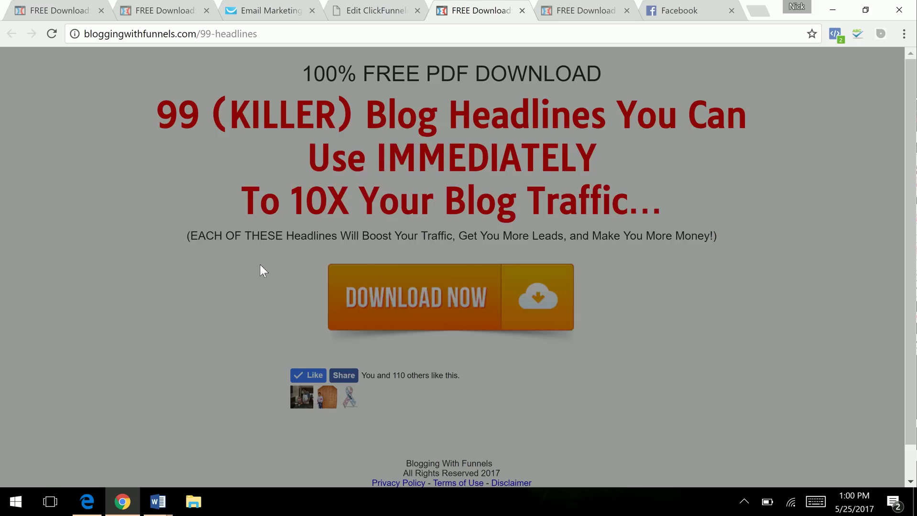
{"action": "left_click", "coordinate": [123, 227]}
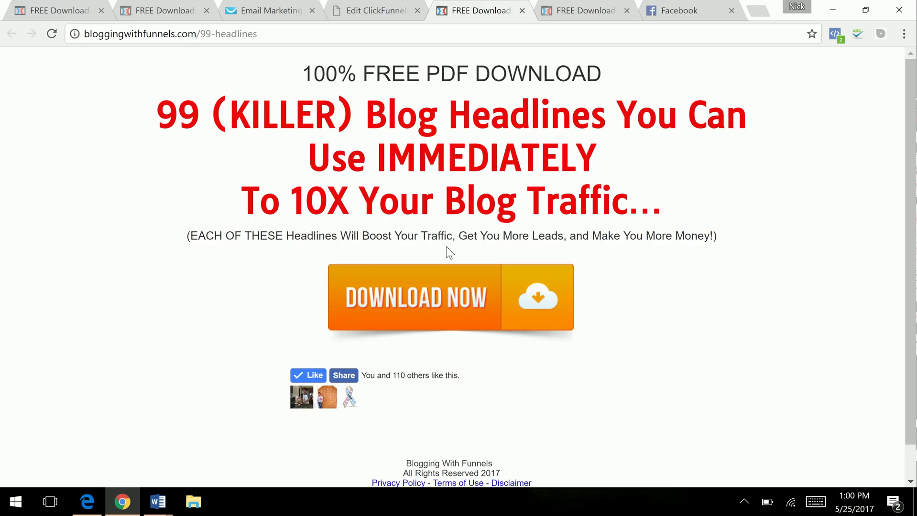
{"action": "left_click", "coordinate": [268, 5]}
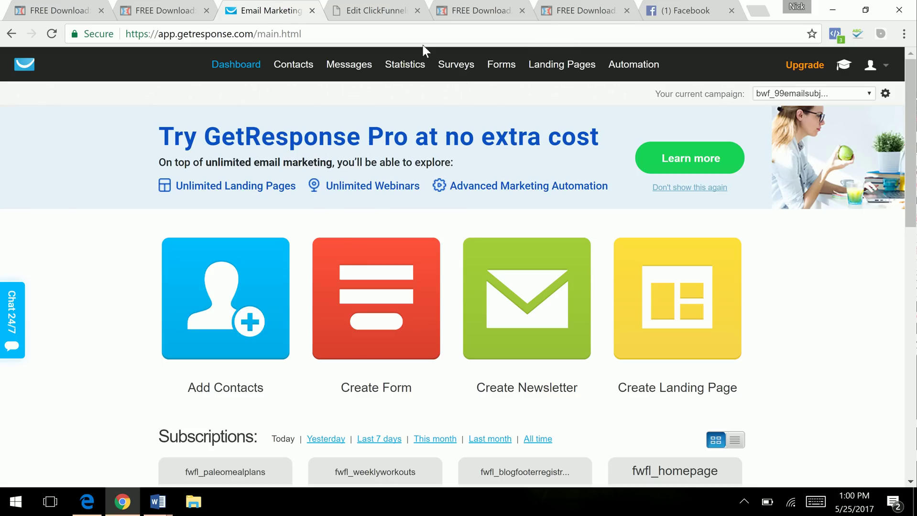
Go from the GetResponse Messages menu back to the Facebook news feed tab
{"action": "mouse_move", "coordinate": [348, 64]}
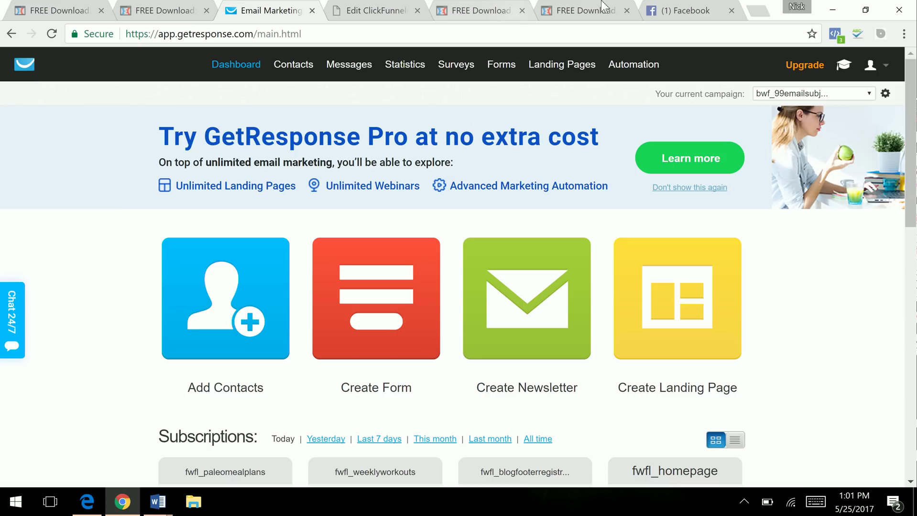
{"action": "left_click", "coordinate": [646, 8]}
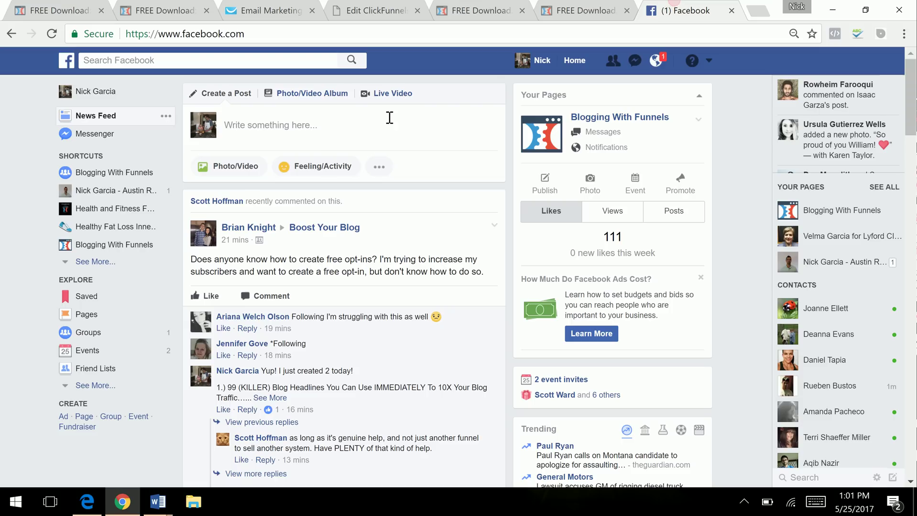
Highlight the Facebook post's free opt-in question, then switch to the '99 Killer Email Subject Lines' Word document
{"action": "double_click", "coordinate": [196, 259]}
{"action": "left_click_drag", "start_coordinate": [385, 274], "coordinate": [454, 273]}
{"action": "left_click", "coordinate": [426, 272]}
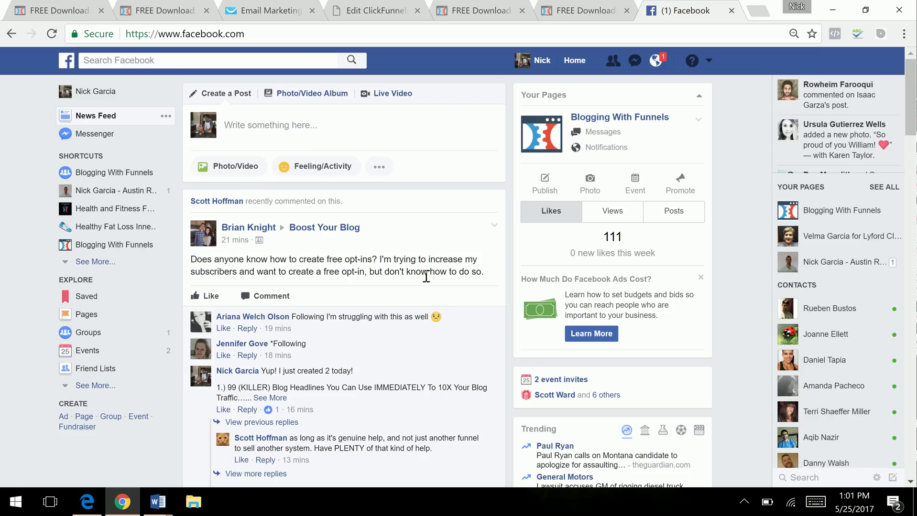
{"action": "left_click", "coordinate": [158, 501]}
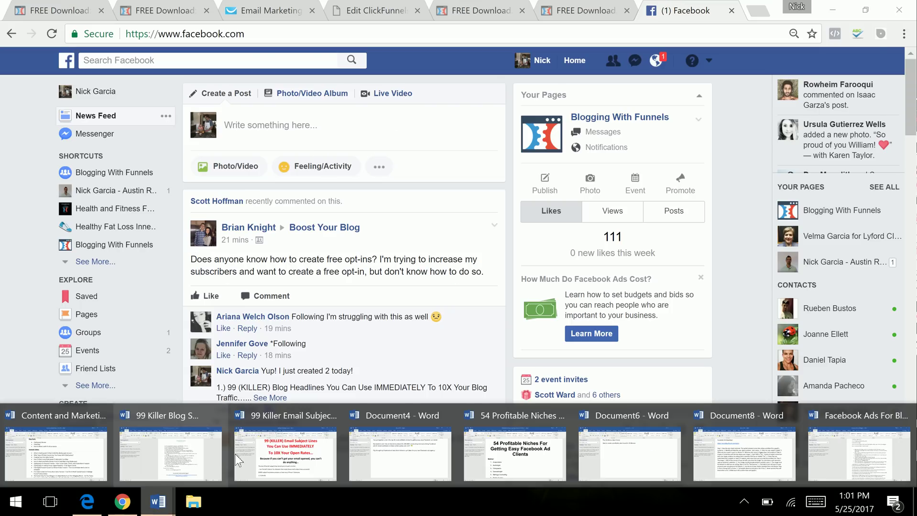
{"action": "left_click", "coordinate": [289, 438]}
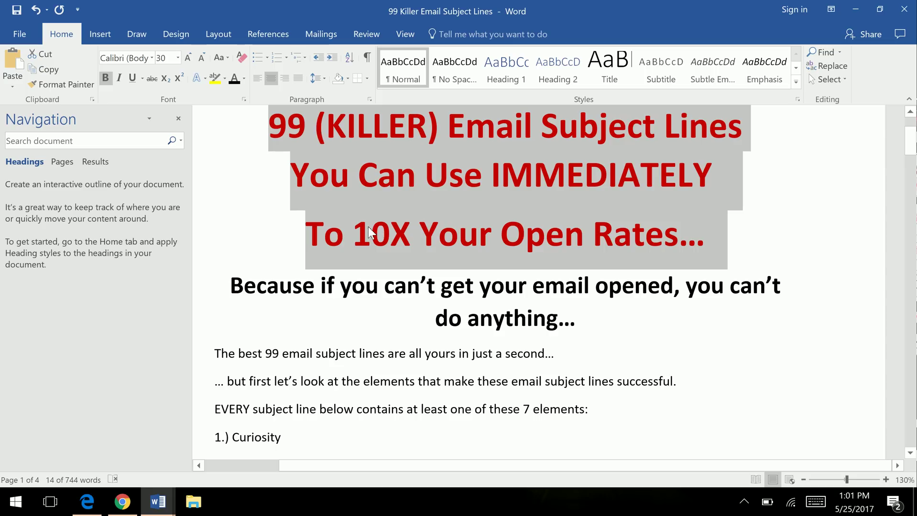
{"action": "left_click", "coordinate": [455, 176]}
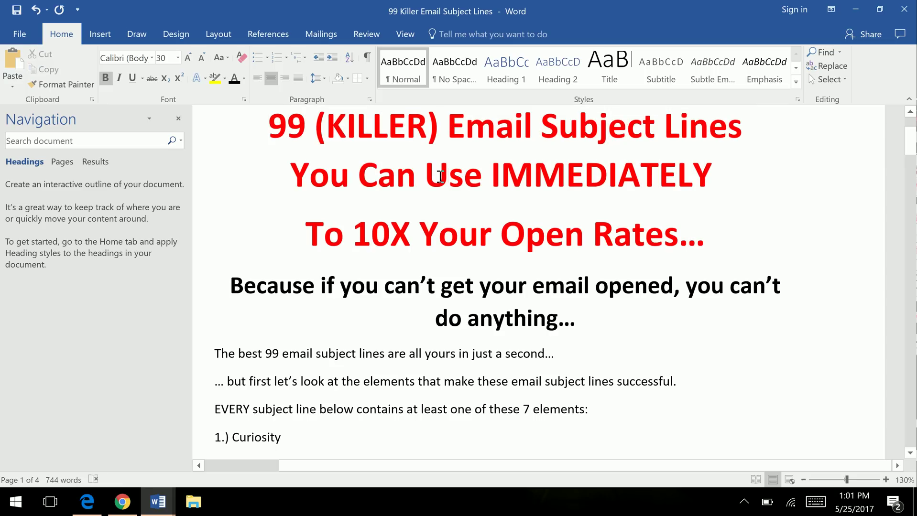
{"action": "left_click", "coordinate": [318, 121]}
{"action": "left_click", "coordinate": [448, 176]}
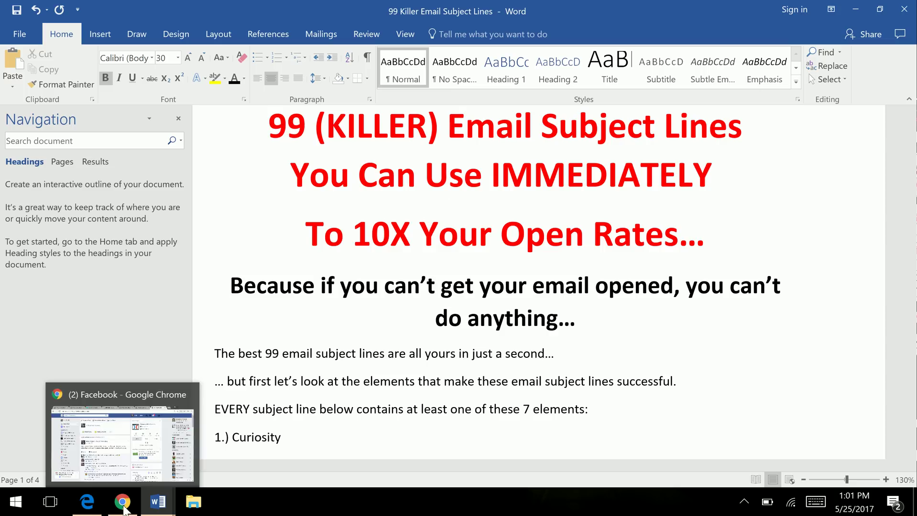
{"action": "left_click", "coordinate": [246, 410]}
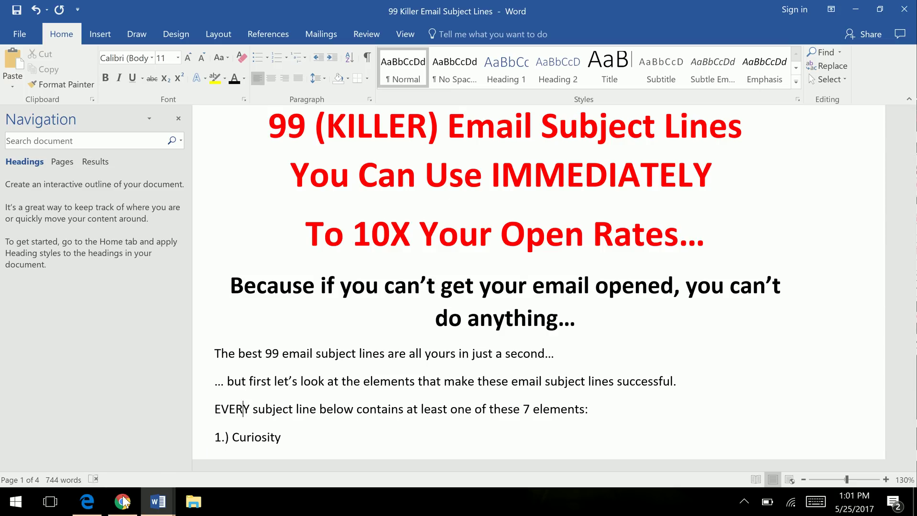